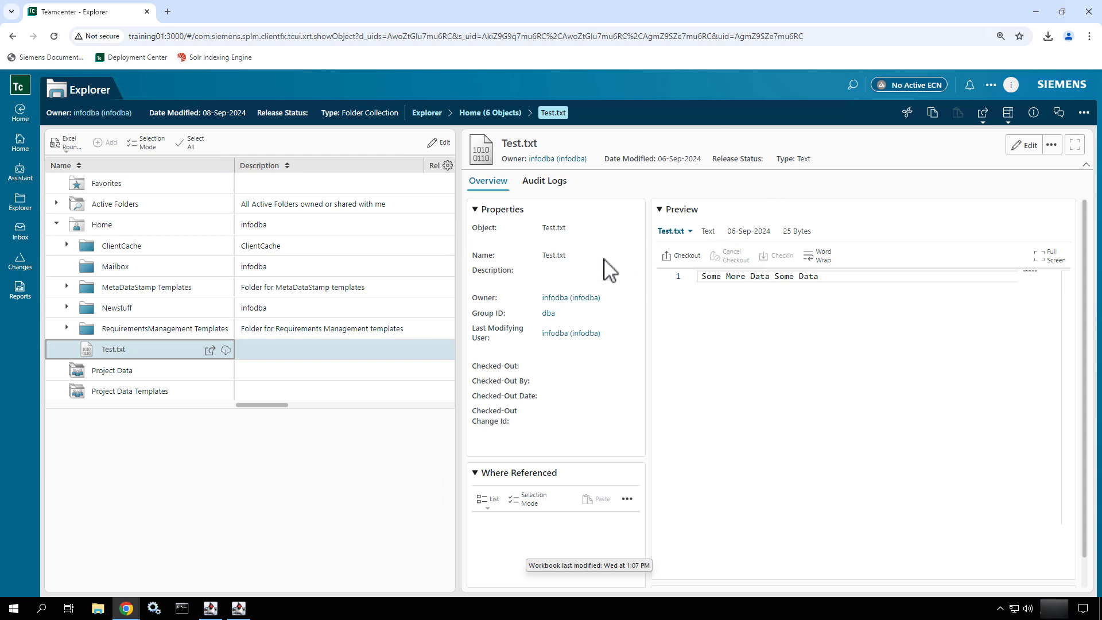
{"action": "left_click", "coordinate": [1012, 117]}
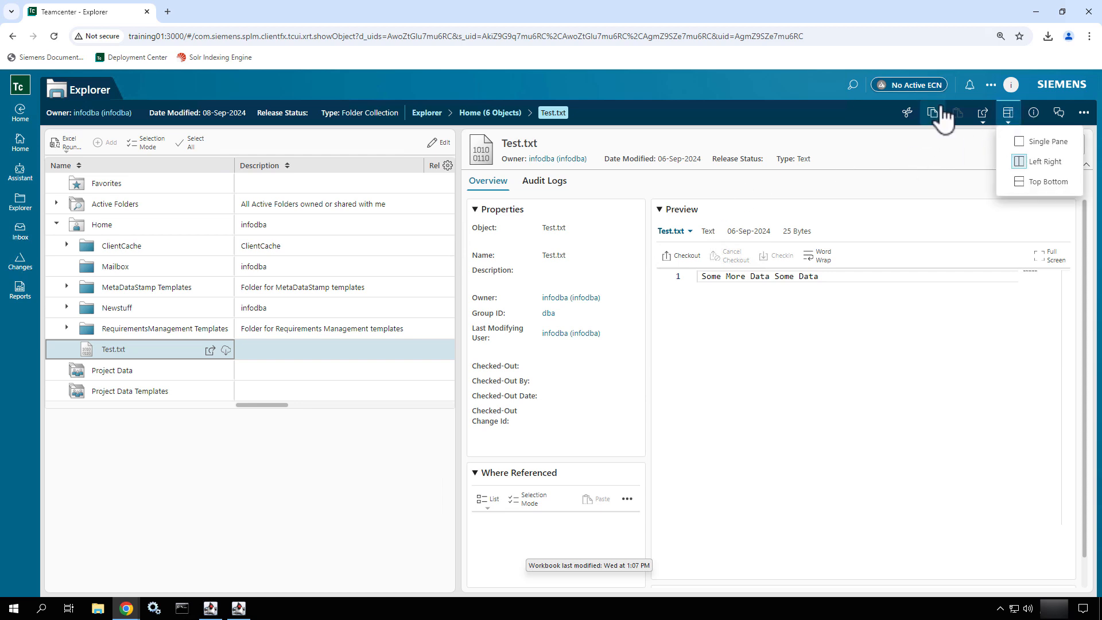
{"action": "left_click", "coordinate": [1084, 115]}
{"action": "left_click", "coordinate": [1084, 115]}
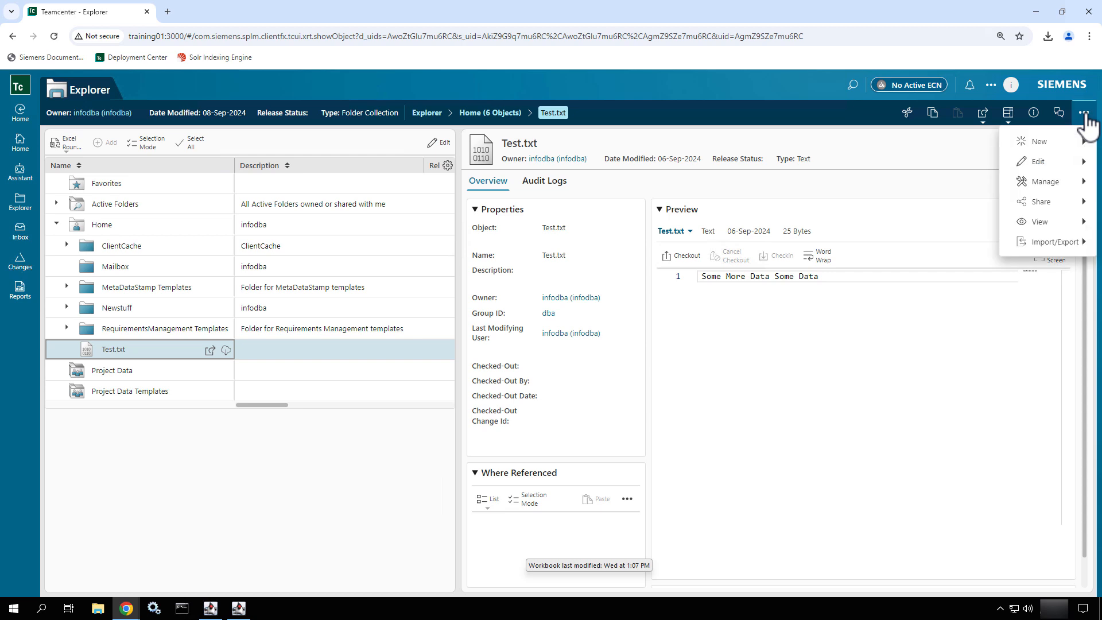
{"action": "left_click", "coordinate": [810, 148]}
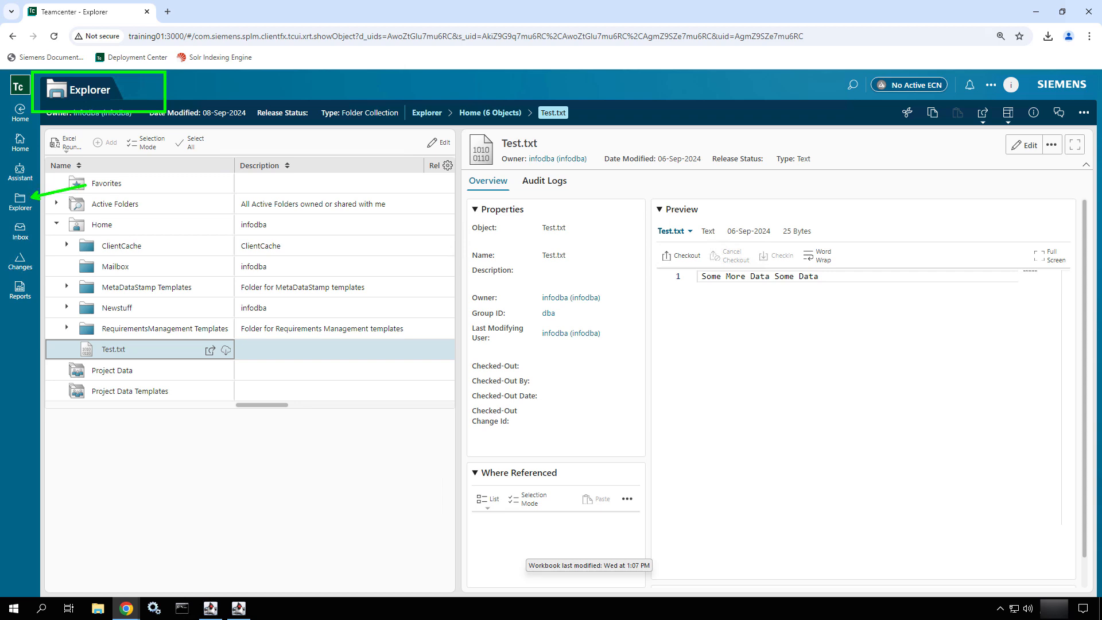
Show the Explorer, go to the Home page, and reopen the Explorer from there.
{"action": "left_click", "coordinate": [26, 206]}
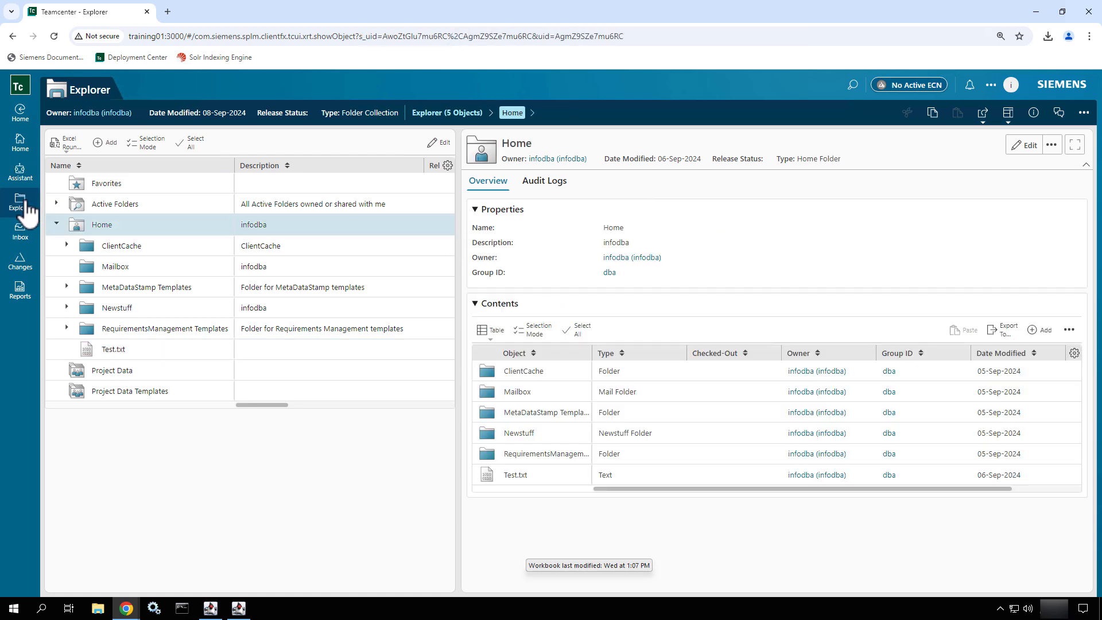
{"action": "left_click", "coordinate": [31, 148]}
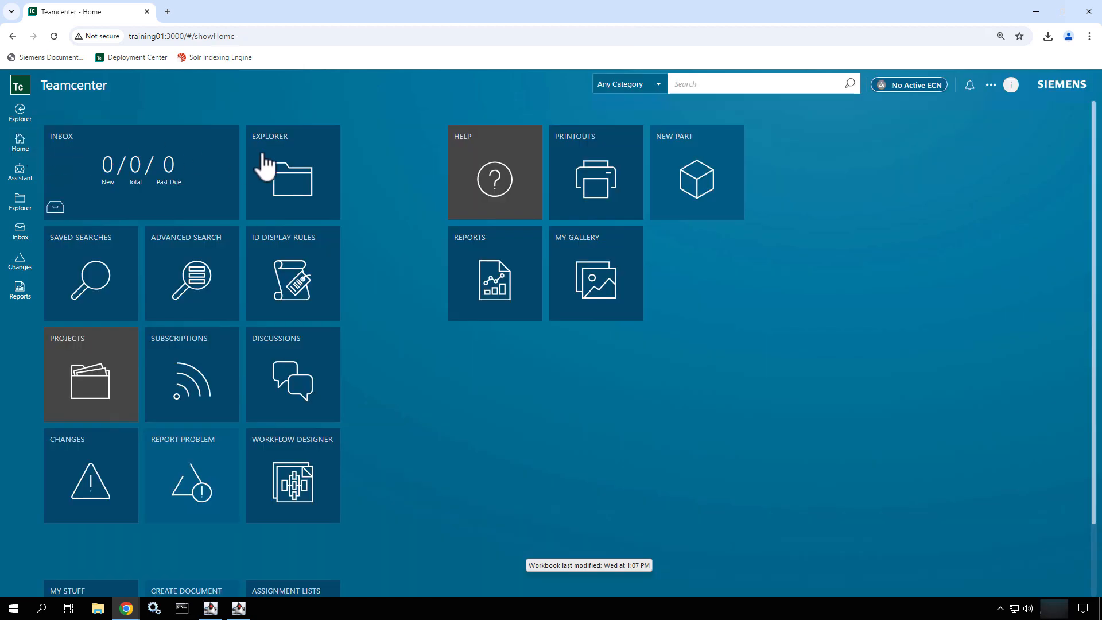
{"action": "left_click", "coordinate": [317, 178]}
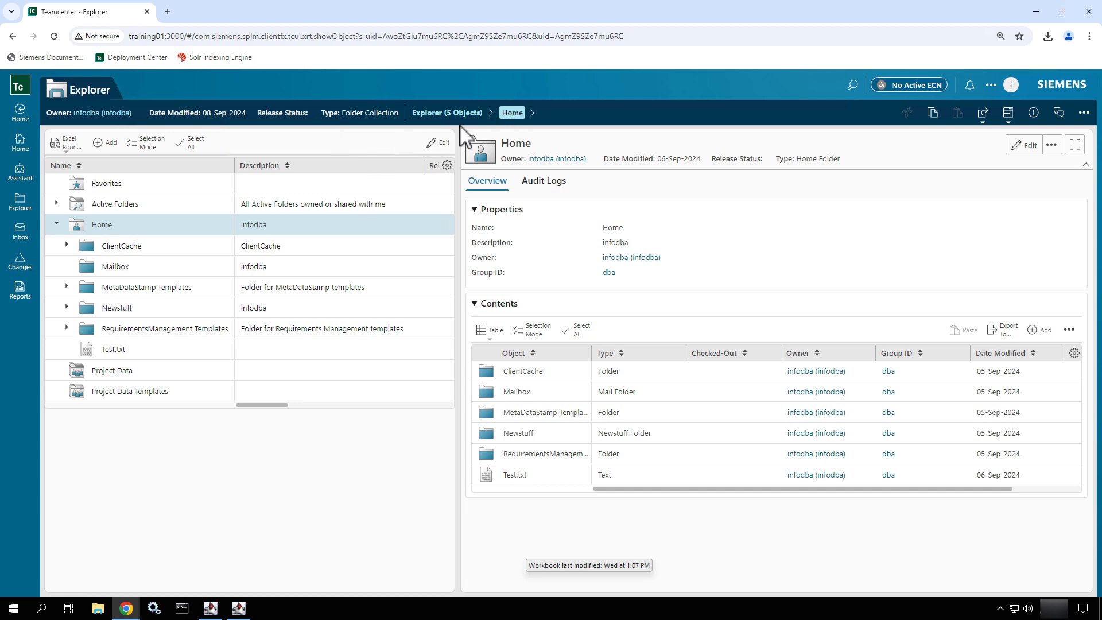
View the list of folders inside Home from the breadcrumb and keep the Home folder selected.
{"action": "left_click", "coordinate": [533, 114]}
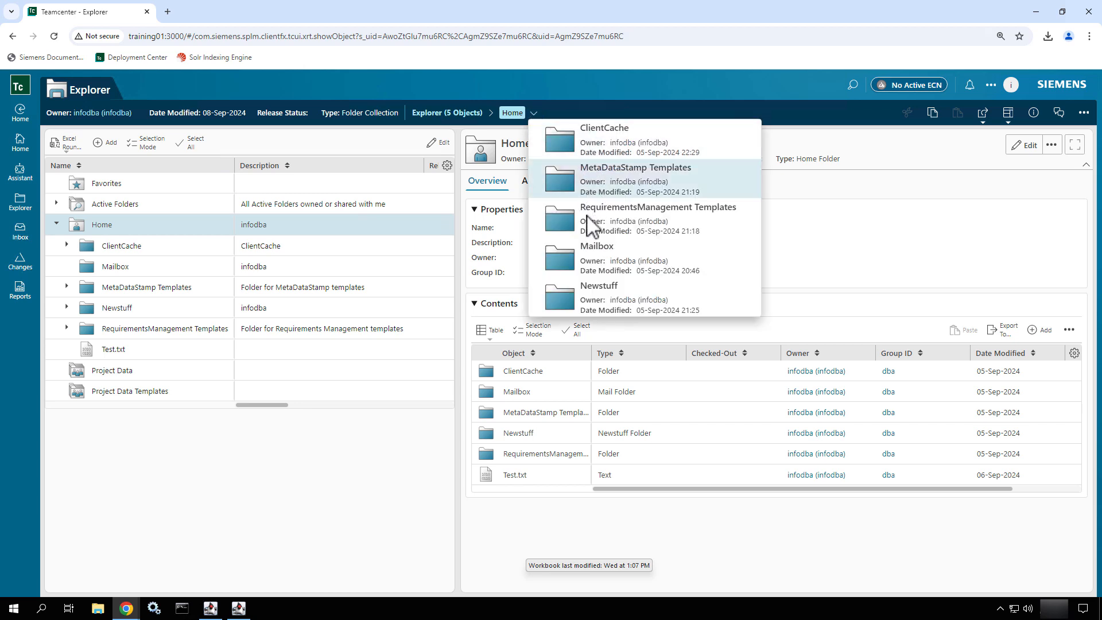
{"action": "left_click", "coordinate": [689, 95]}
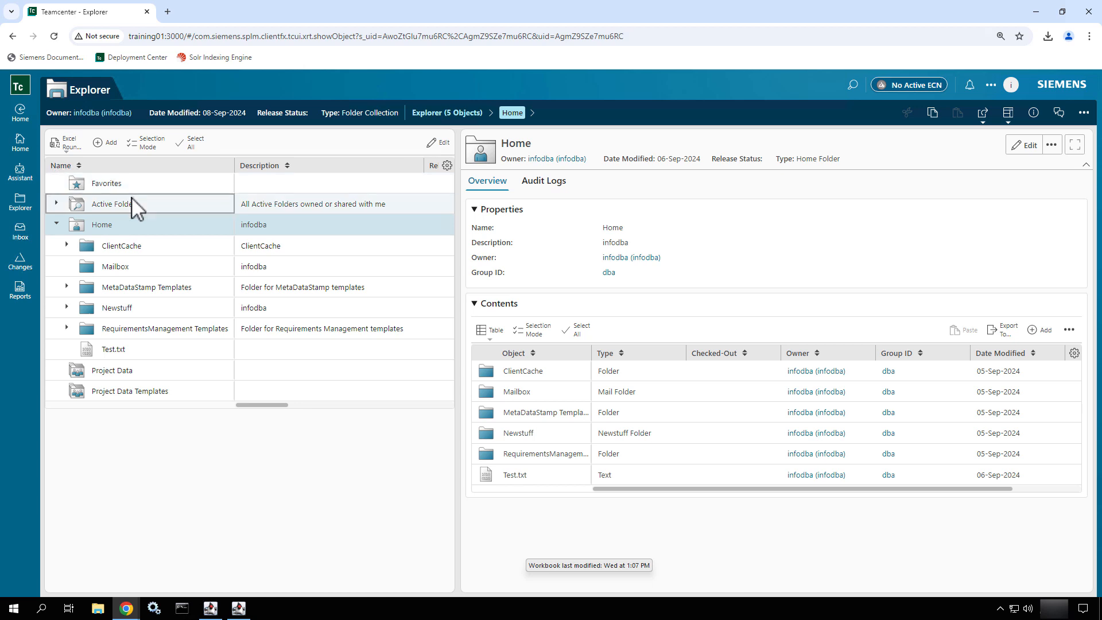
{"action": "left_click", "coordinate": [132, 223]}
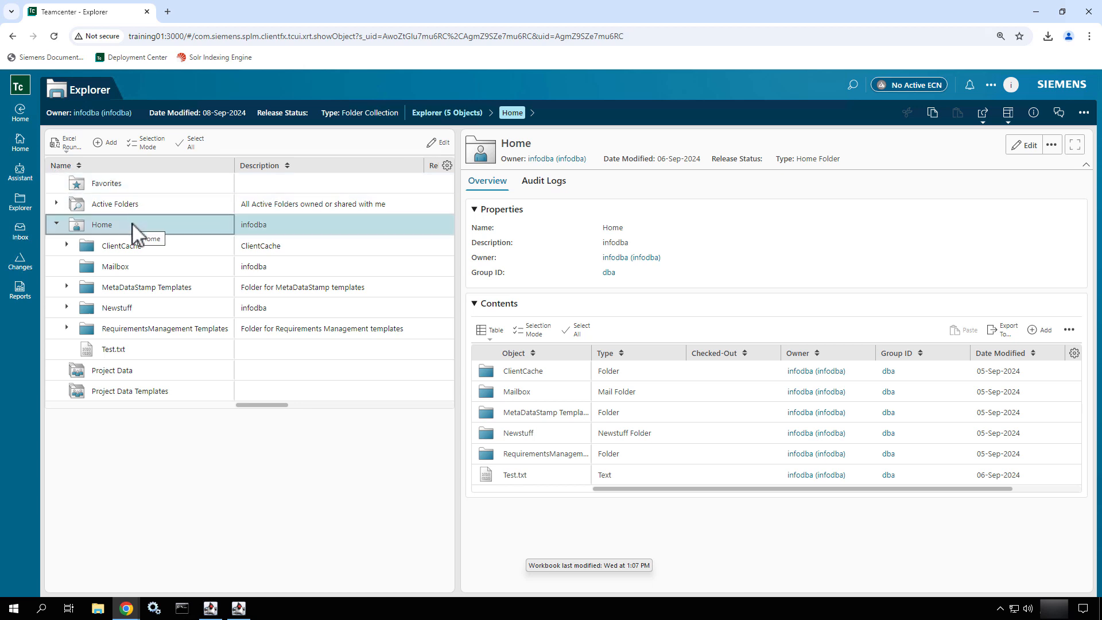
Start a new project in Project Data with the ID Project01 and the name Project 01.
{"action": "left_click", "coordinate": [141, 375]}
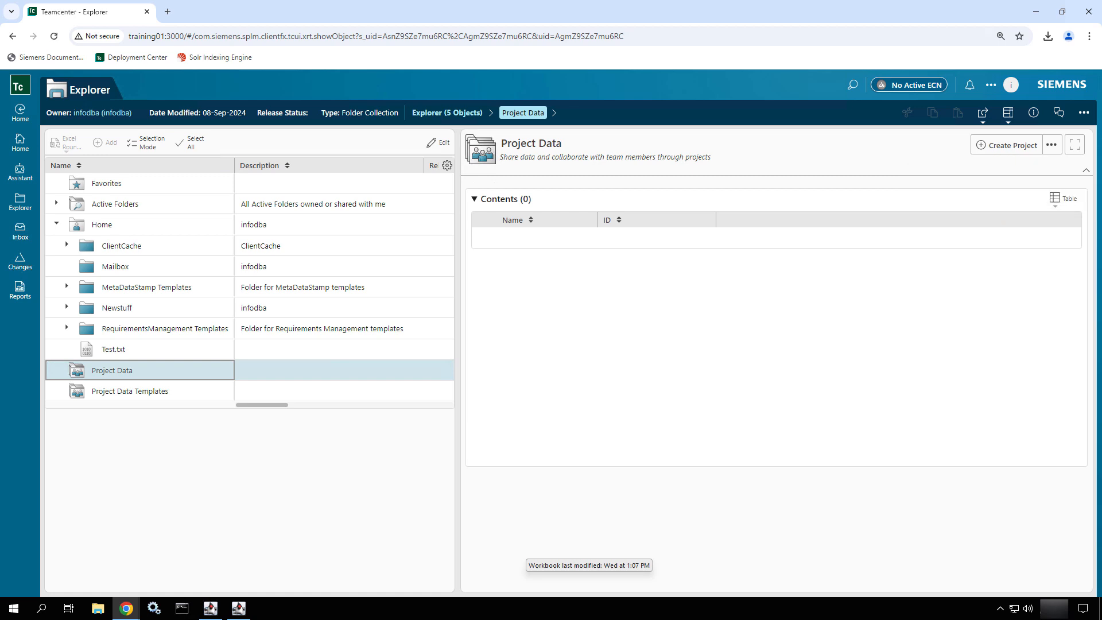
{"action": "left_click", "coordinate": [1014, 147]}
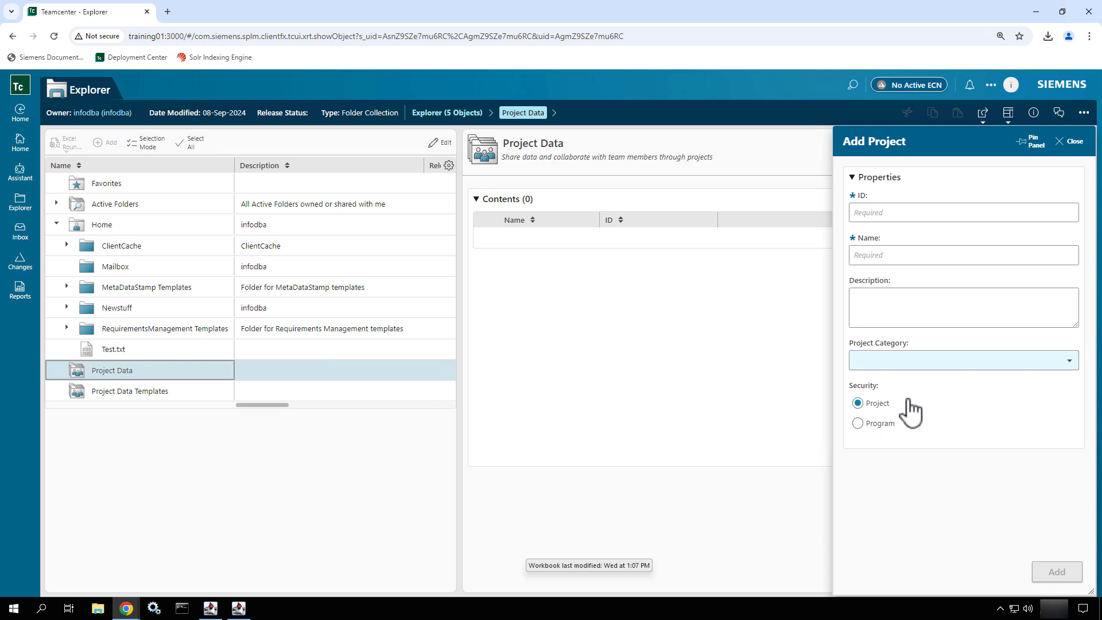
{"action": "left_click", "coordinate": [940, 213]}
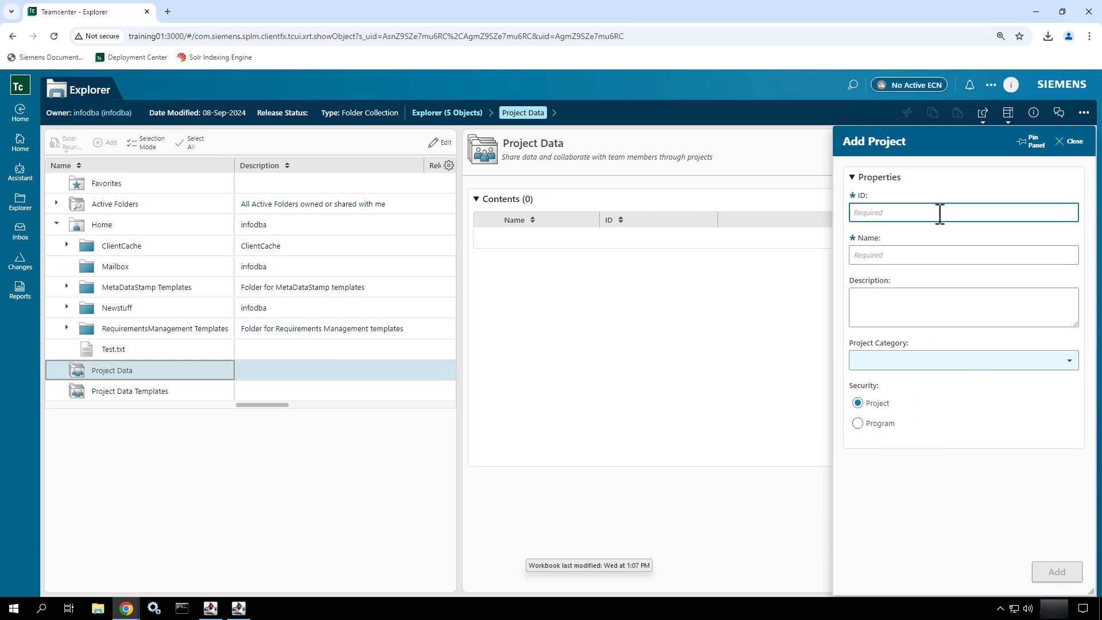
{"action": "type", "text": "Project 0"}
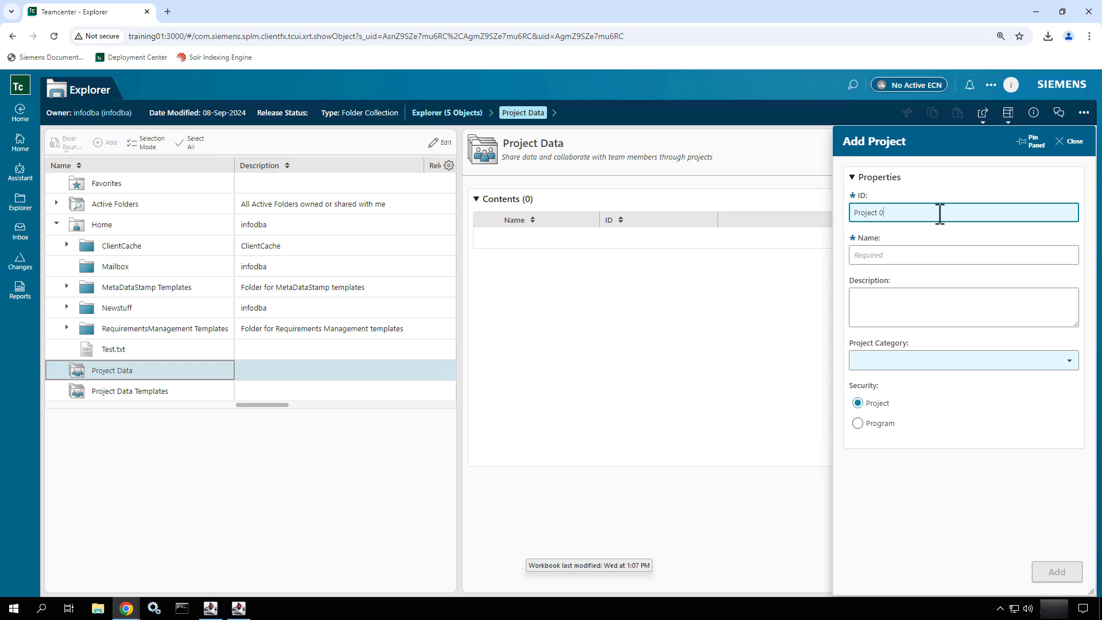
{"action": "type", "text": "1"}
{"action": "left_click", "coordinate": [906, 252]}
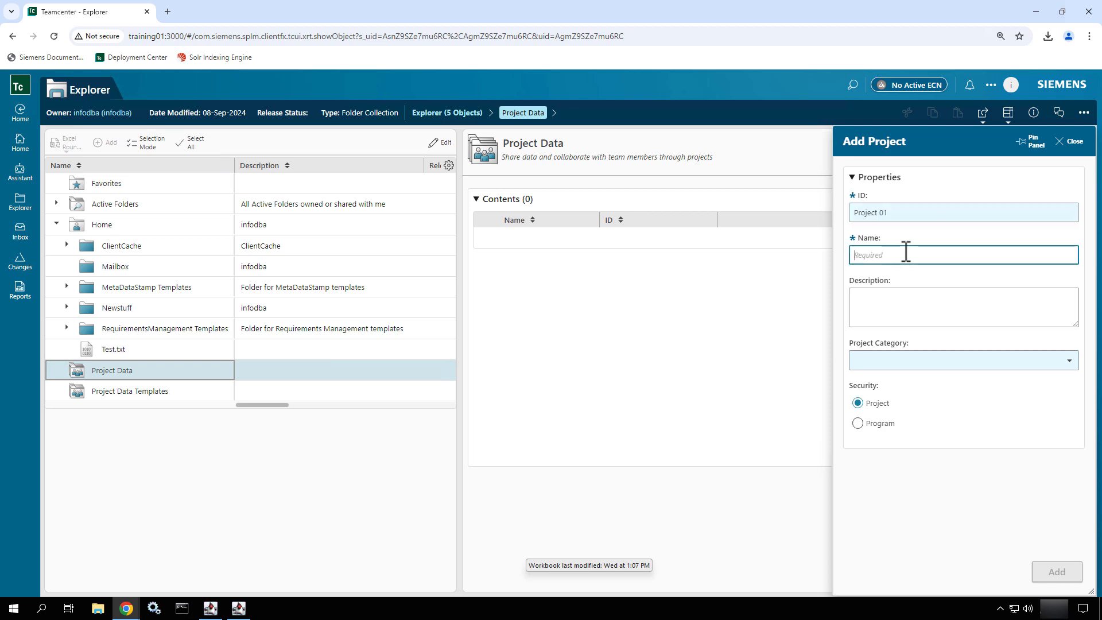
{"action": "type", "text": "Project"}
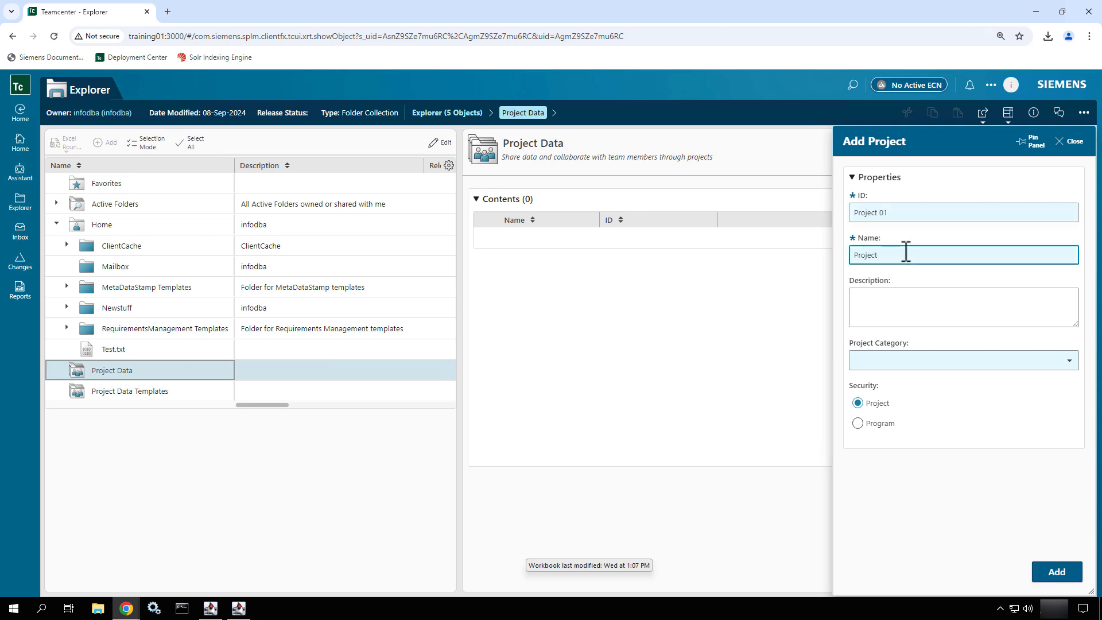
{"action": "type", "text": " 01"}
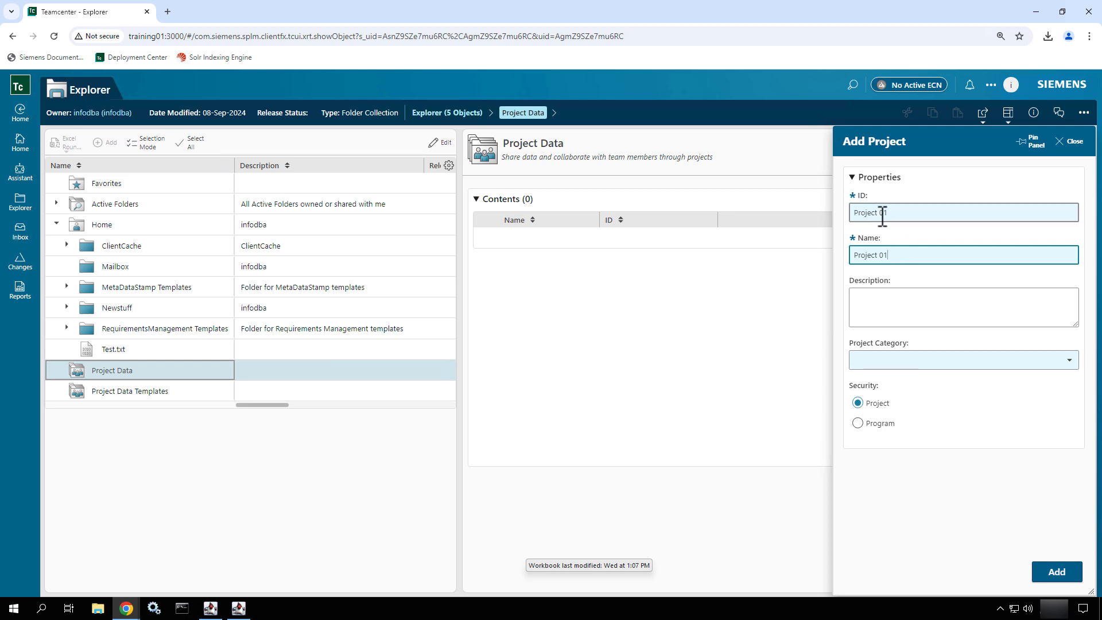
{"action": "left_click", "coordinate": [883, 215]}
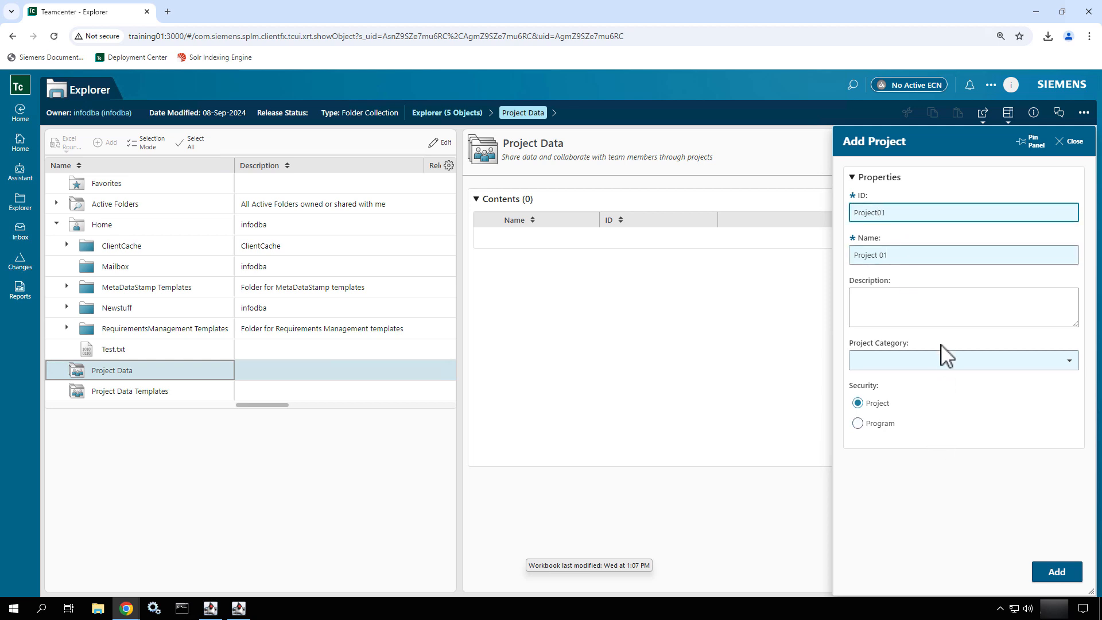
Set the project category to Internal and add the project.
{"action": "left_click", "coordinate": [944, 362]}
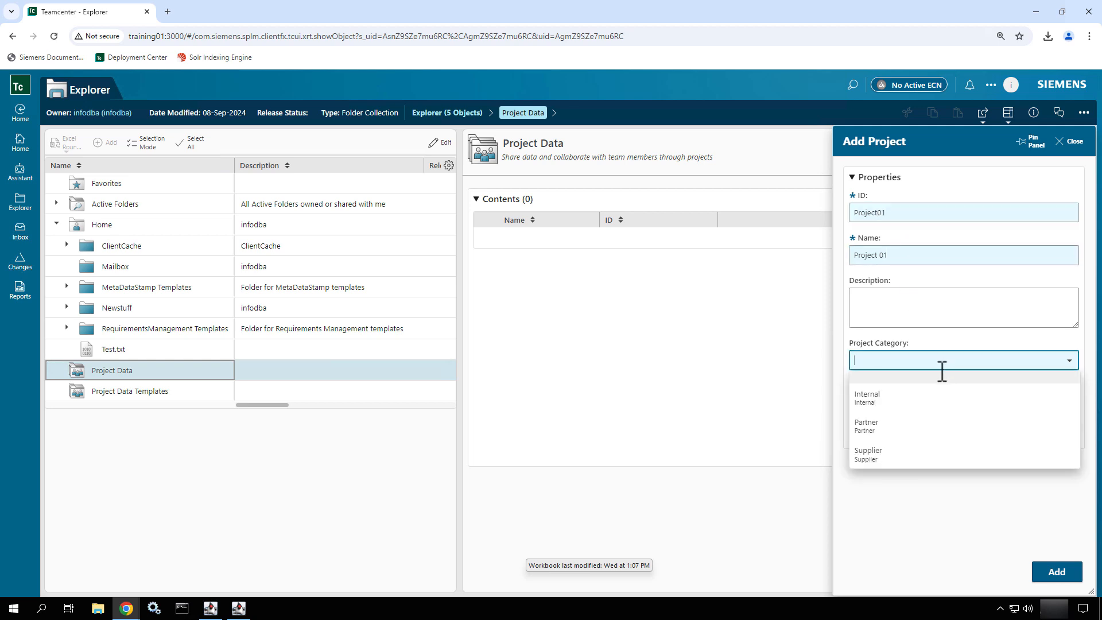
{"action": "left_click", "coordinate": [887, 407]}
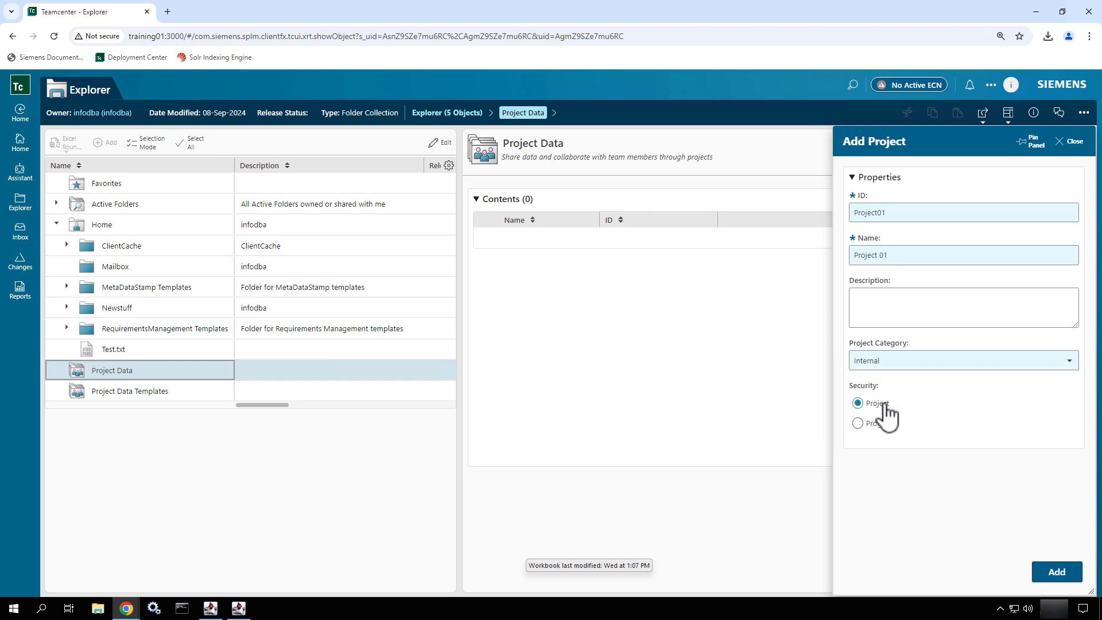
{"action": "left_click", "coordinate": [1061, 578]}
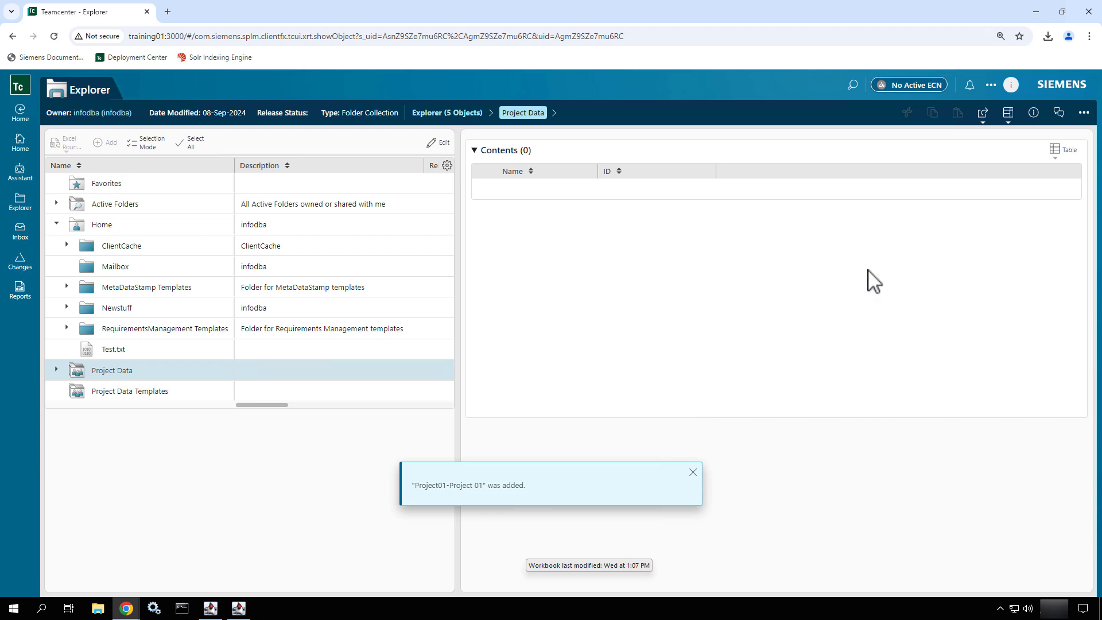
{"action": "left_click", "coordinate": [1084, 113]}
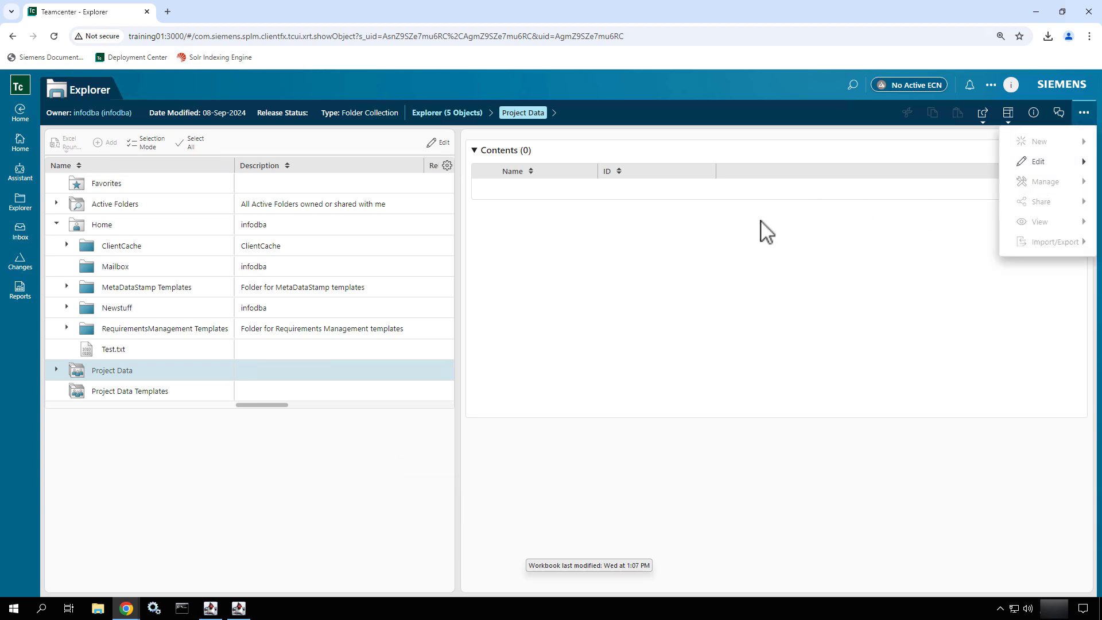
{"action": "left_click", "coordinate": [635, 276]}
Expand Project Data in the folder tree and select Project 01 to show its contents.
{"action": "left_click", "coordinate": [56, 370]}
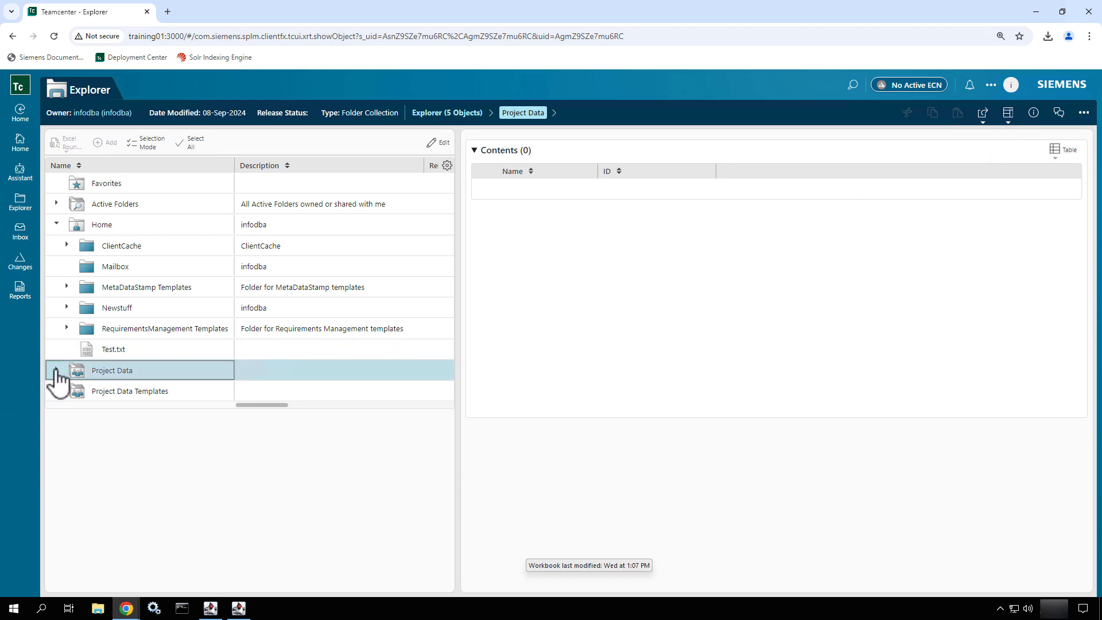
{"action": "left_click", "coordinate": [56, 371]}
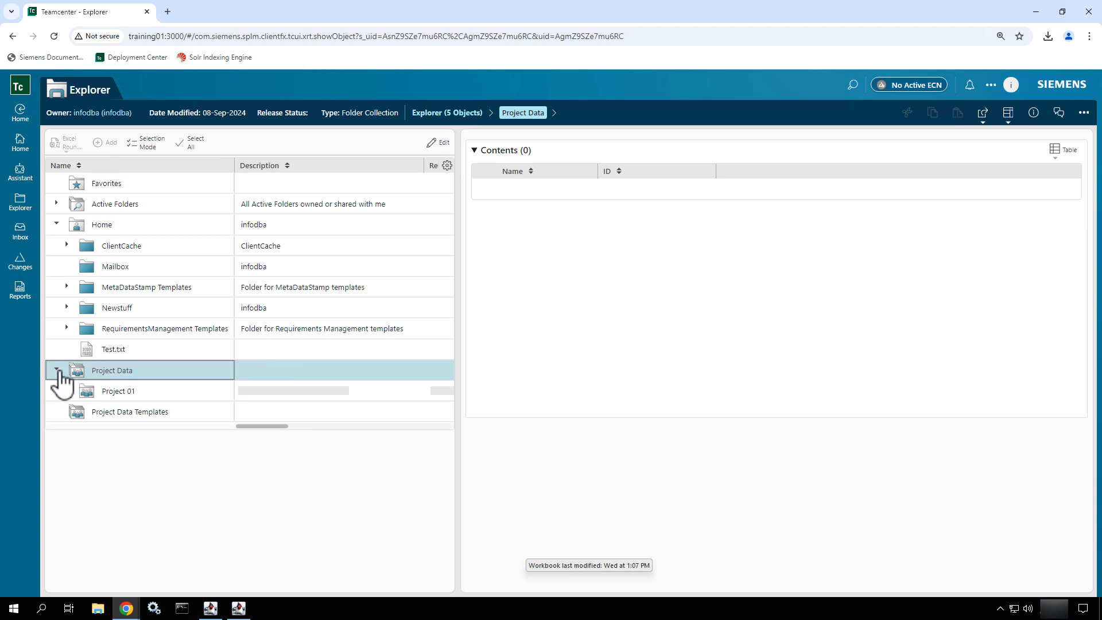
{"action": "left_click", "coordinate": [122, 394]}
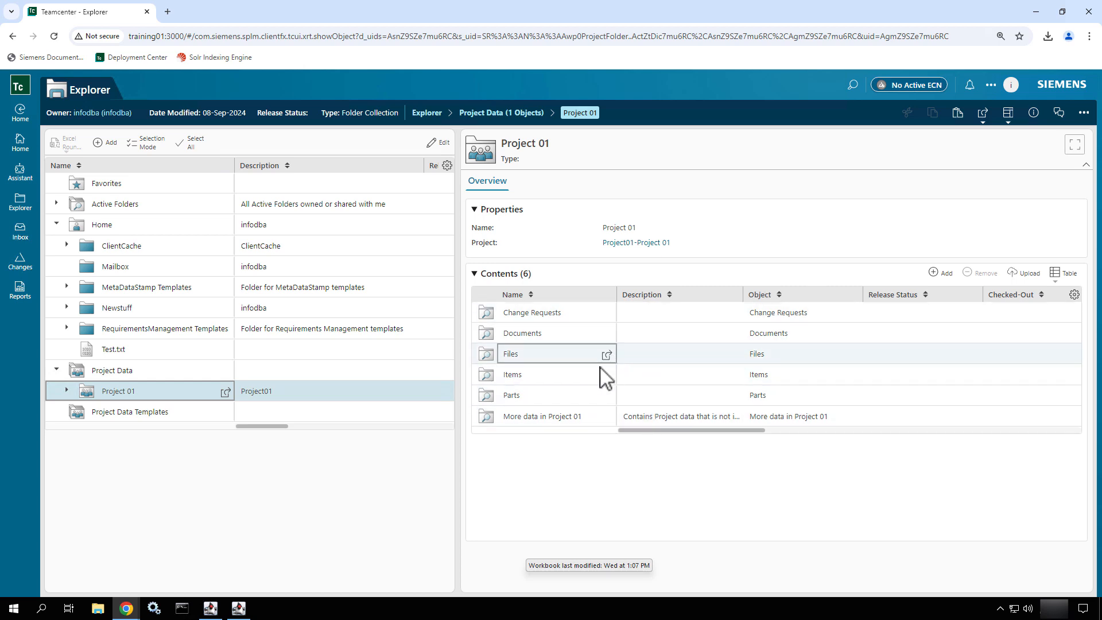
Examine the New, Palette and Search options for adding content to Project 01, and close them without adding anything.
{"action": "left_click", "coordinate": [941, 274]}
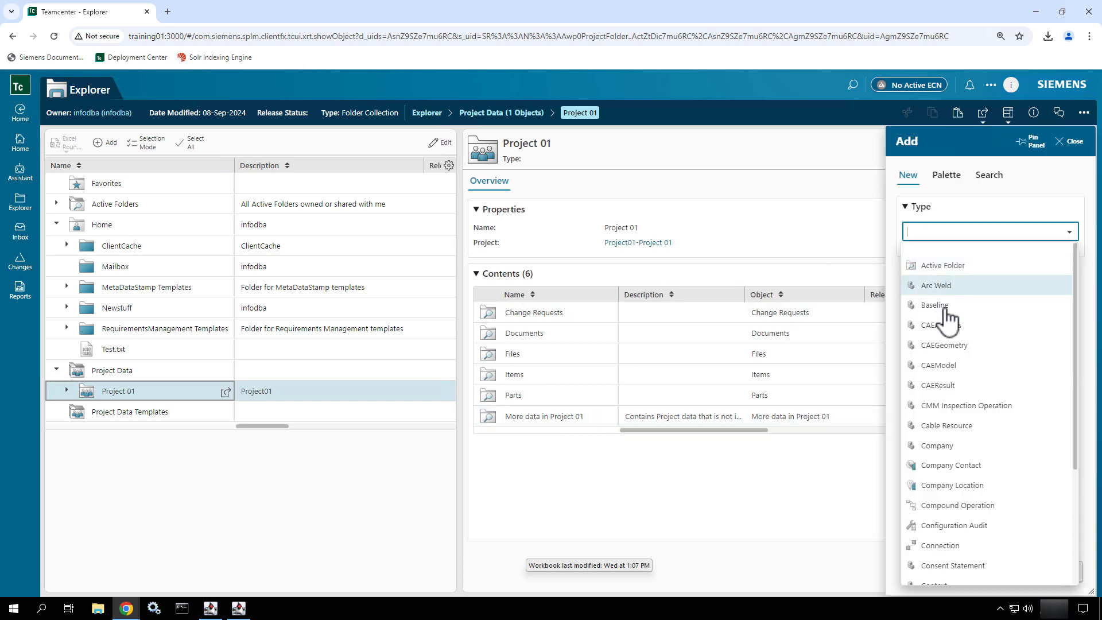
{"action": "left_click", "coordinate": [953, 178]}
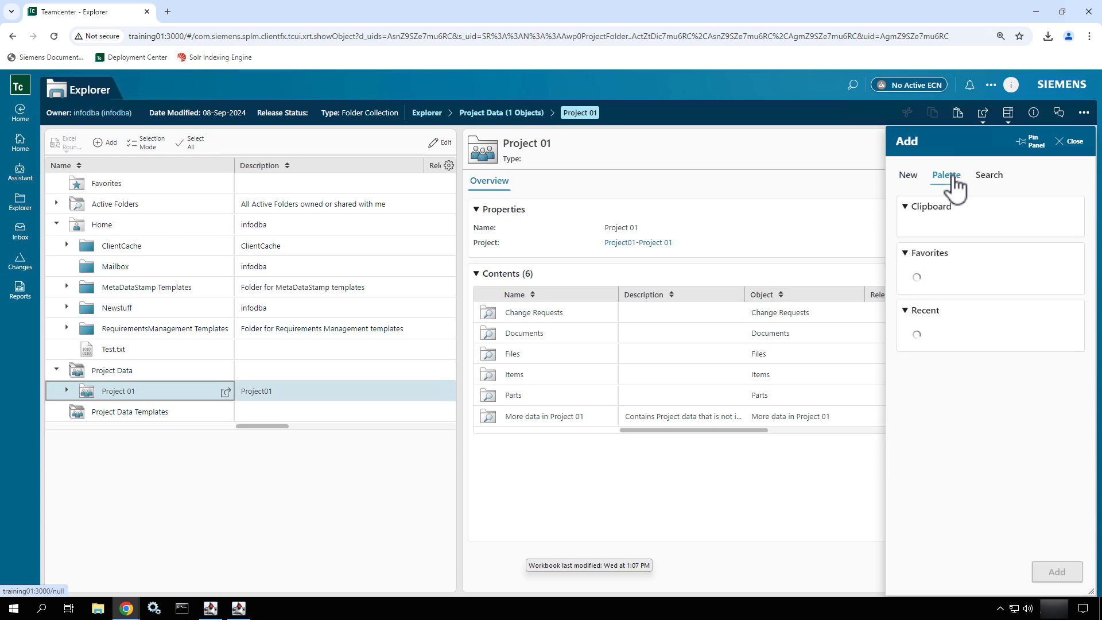
{"action": "left_click", "coordinate": [988, 178]}
{"action": "left_click", "coordinate": [1004, 206]}
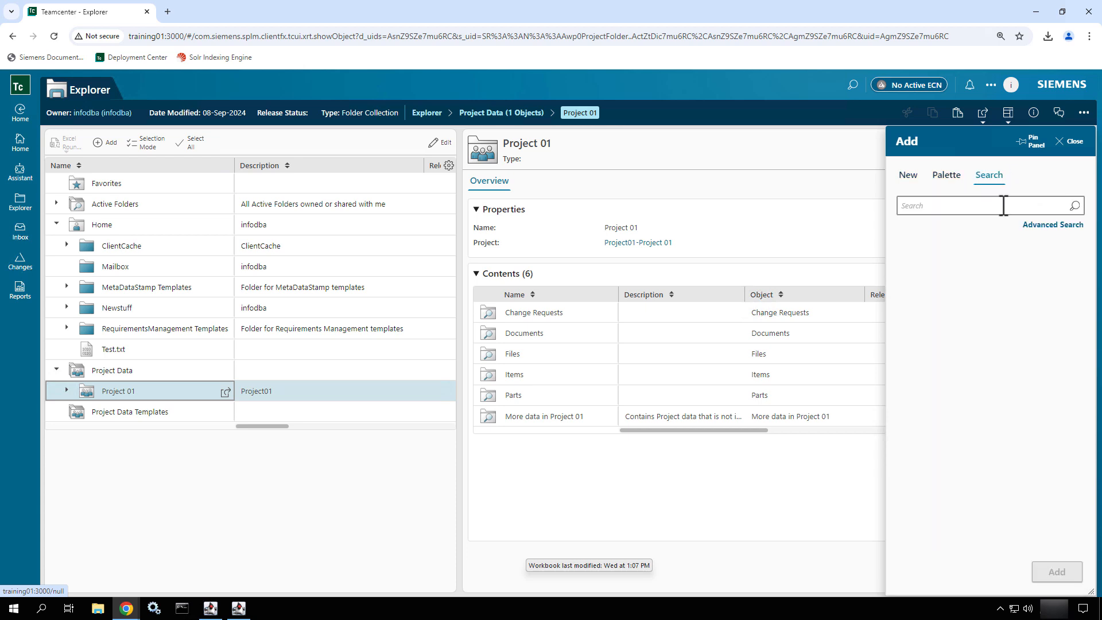
{"action": "left_click", "coordinate": [1072, 141]}
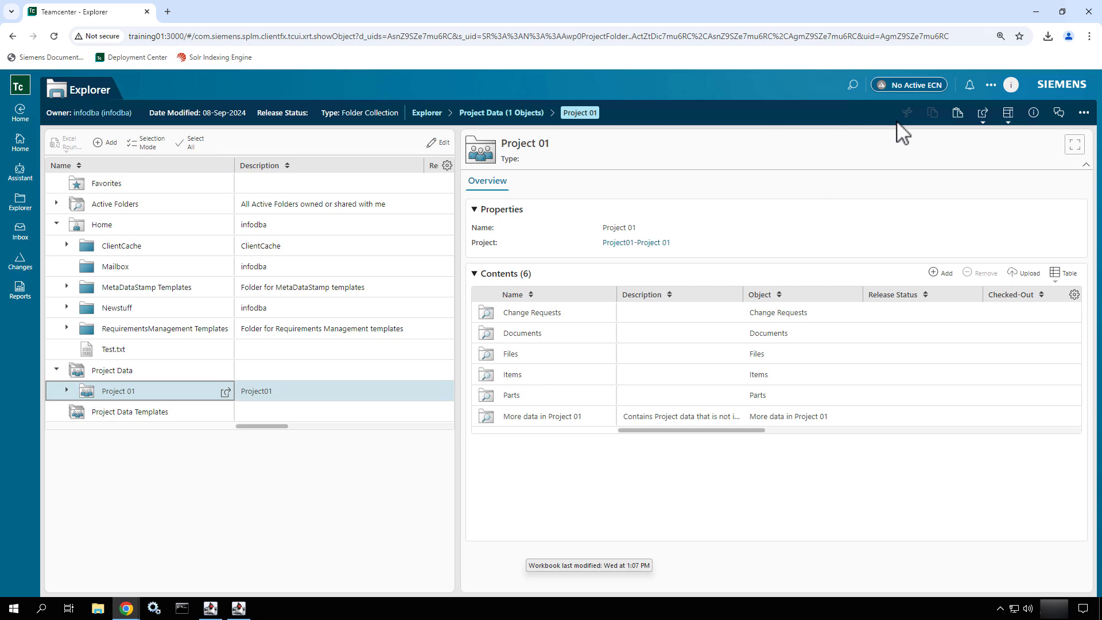
Try the Single Pane and Top Bottom layouts for the Explorer view and return to Left Right.
{"action": "left_click", "coordinate": [1014, 122]}
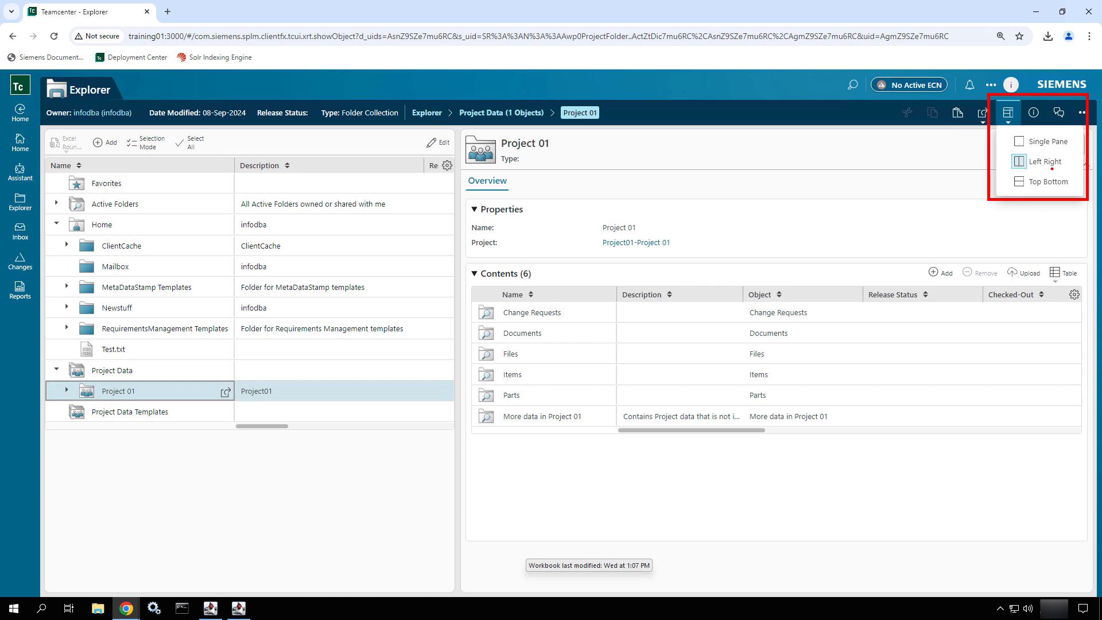
{"action": "left_click", "coordinate": [1011, 118]}
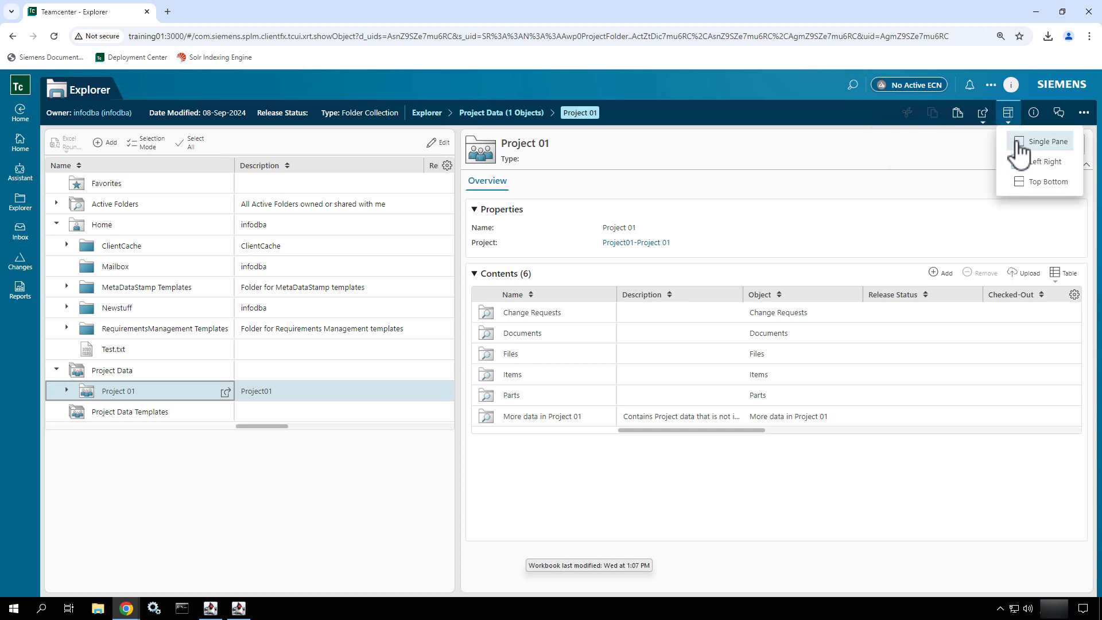
{"action": "left_click", "coordinate": [1020, 150]}
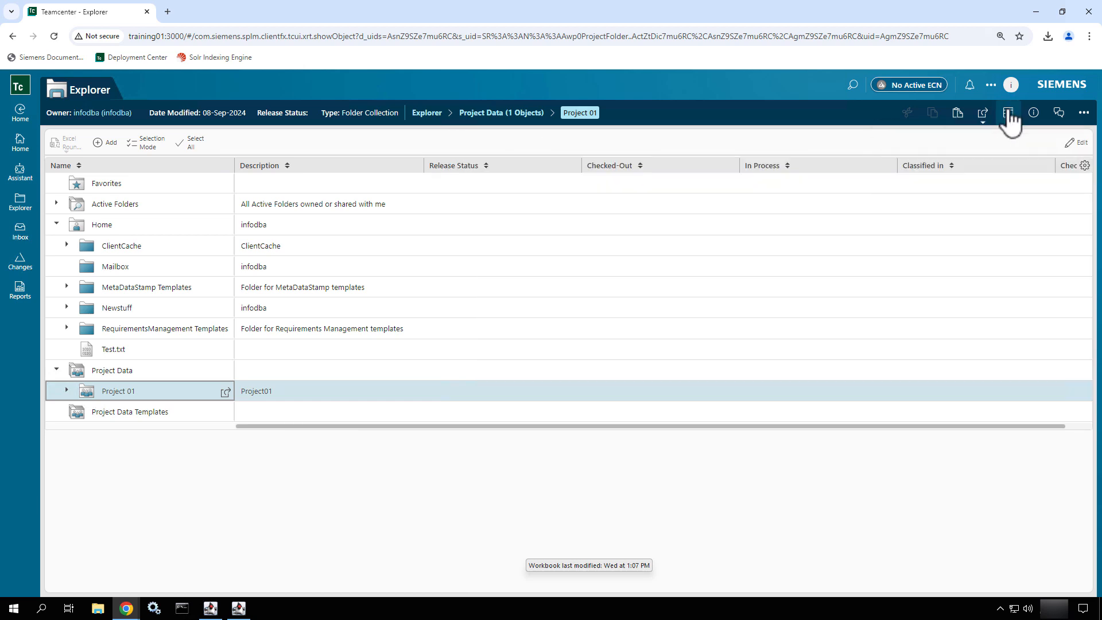
{"action": "left_click", "coordinate": [1009, 114]}
{"action": "left_click", "coordinate": [1016, 183]}
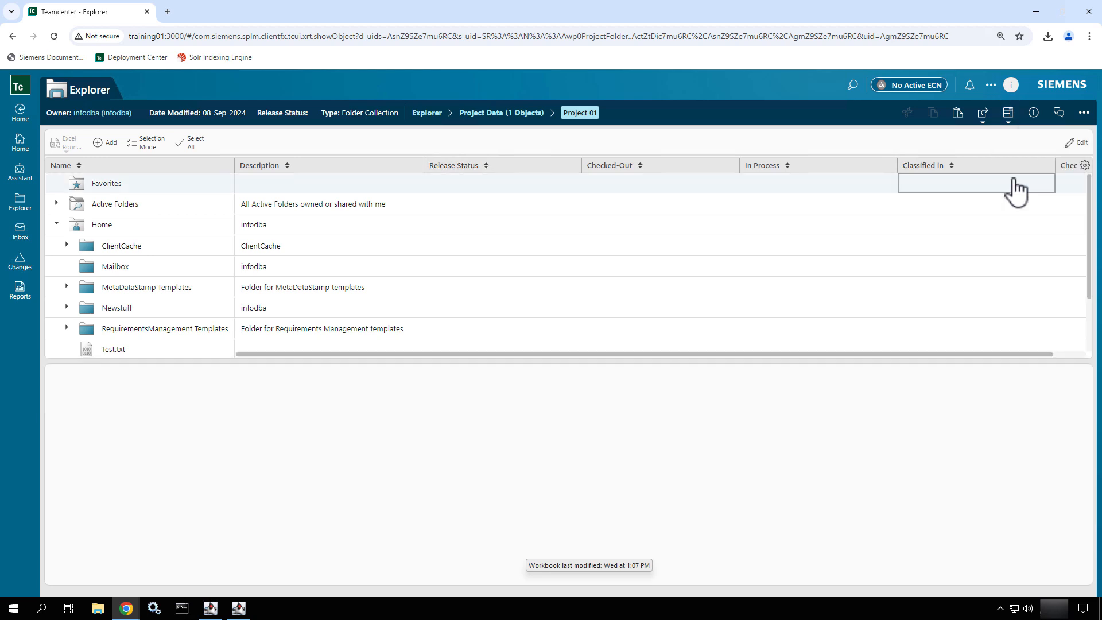
{"action": "left_click", "coordinate": [1011, 118]}
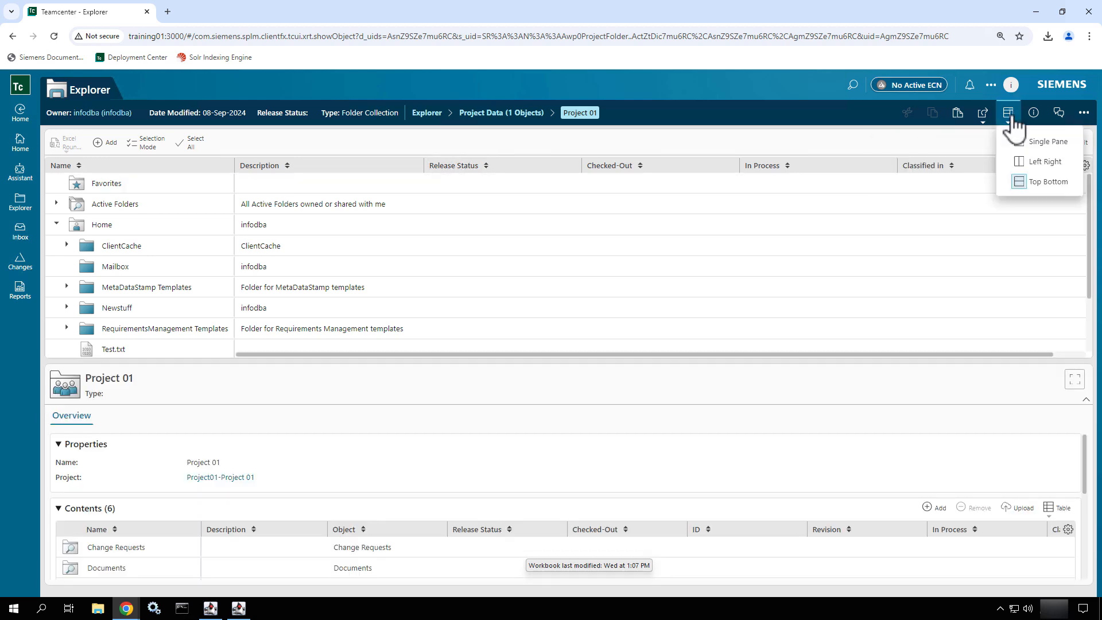
{"action": "left_click", "coordinate": [1015, 165]}
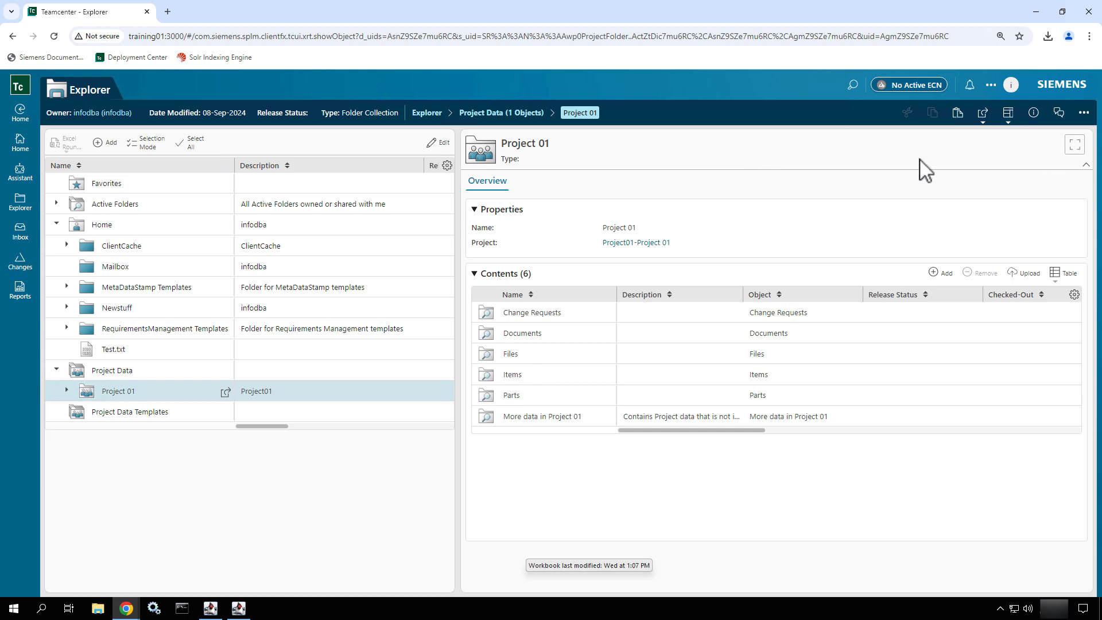
Switch the Explorer view to the Top Bottom layout, and reopen the Explorer's Home folder from the Teamcenter home page.
{"action": "left_click", "coordinate": [1008, 114]}
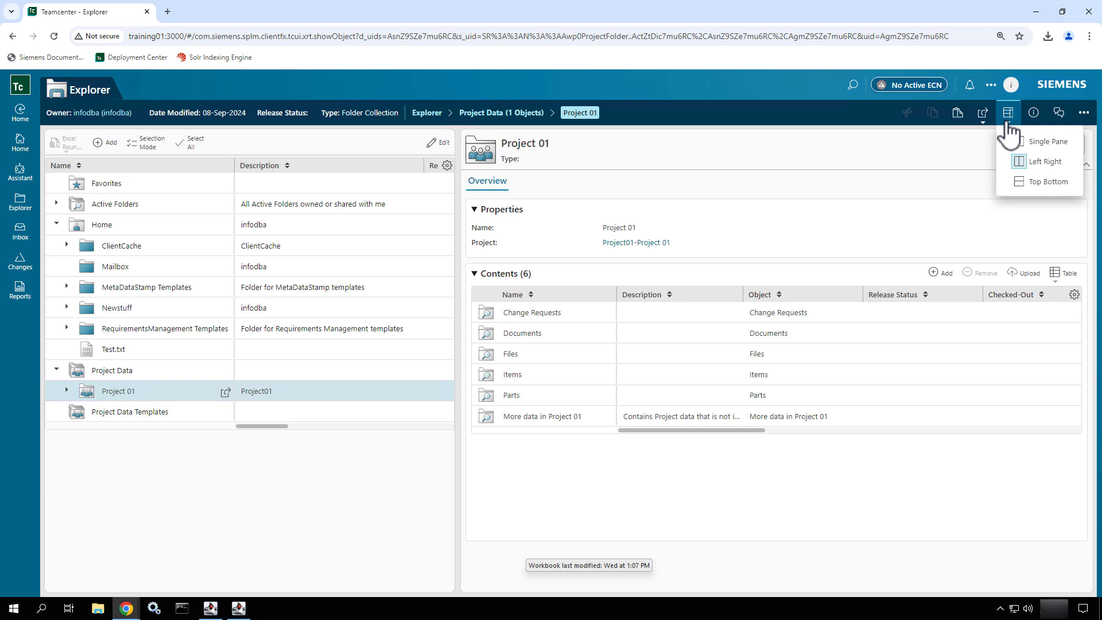
{"action": "left_click", "coordinate": [1028, 197]}
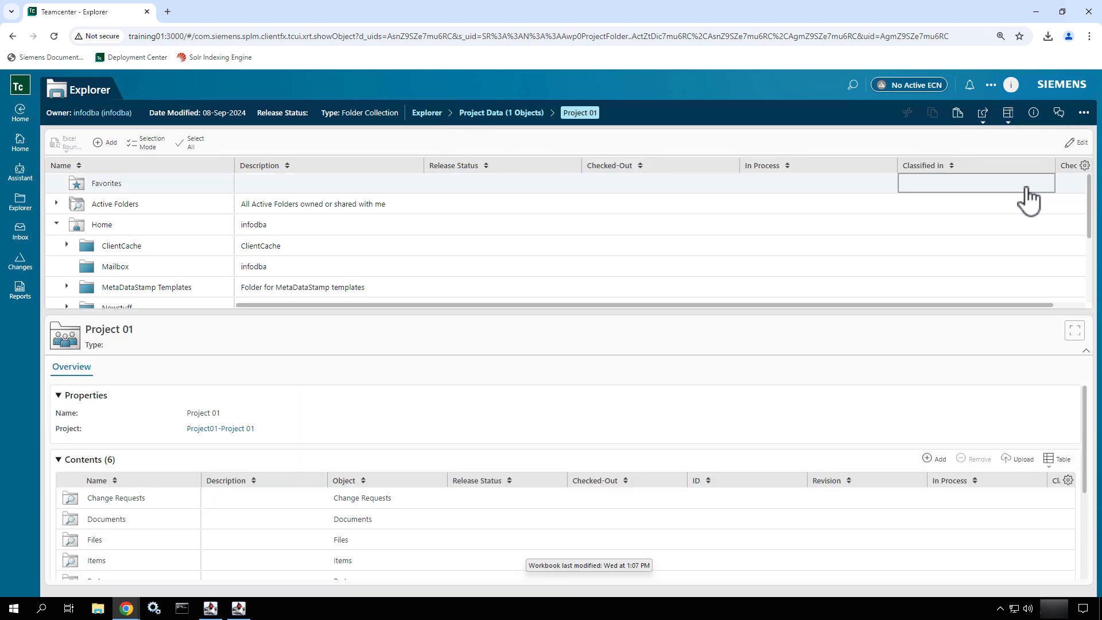
{"action": "left_click", "coordinate": [20, 148]}
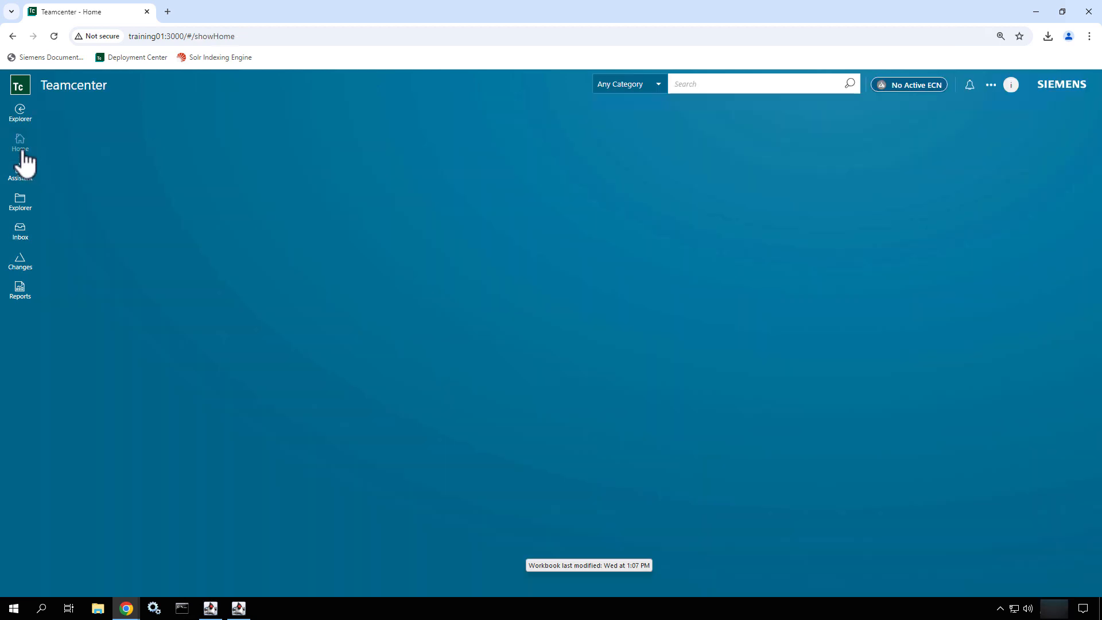
{"action": "left_click", "coordinate": [303, 178]}
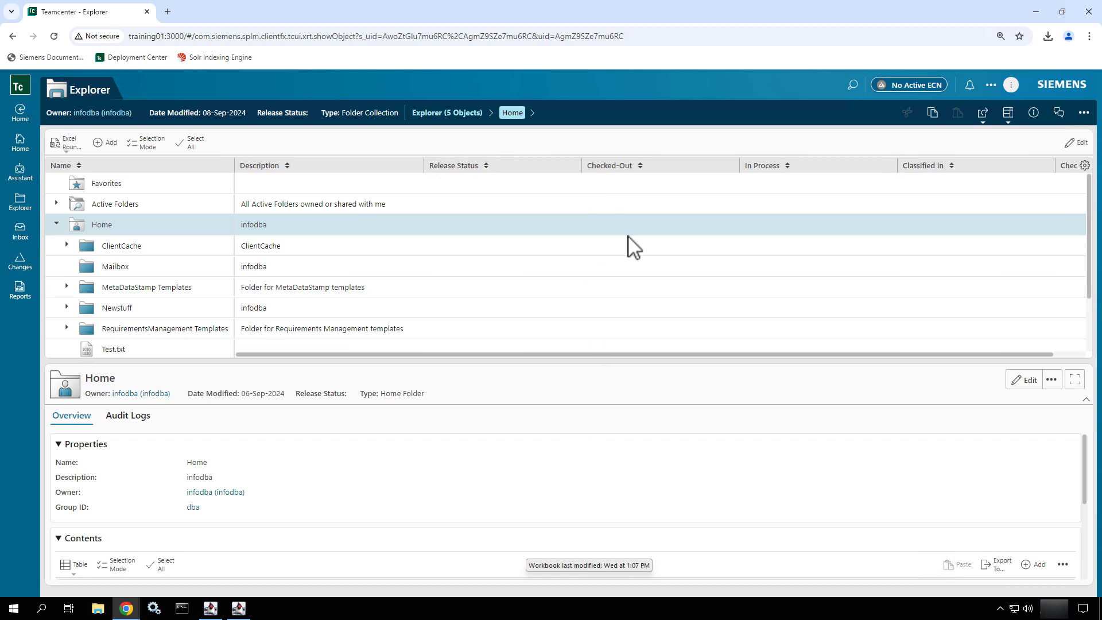
Delete the browser's cookies, site data and cached files for all time, and close the settings page.
{"action": "left_click", "coordinate": [1089, 36]}
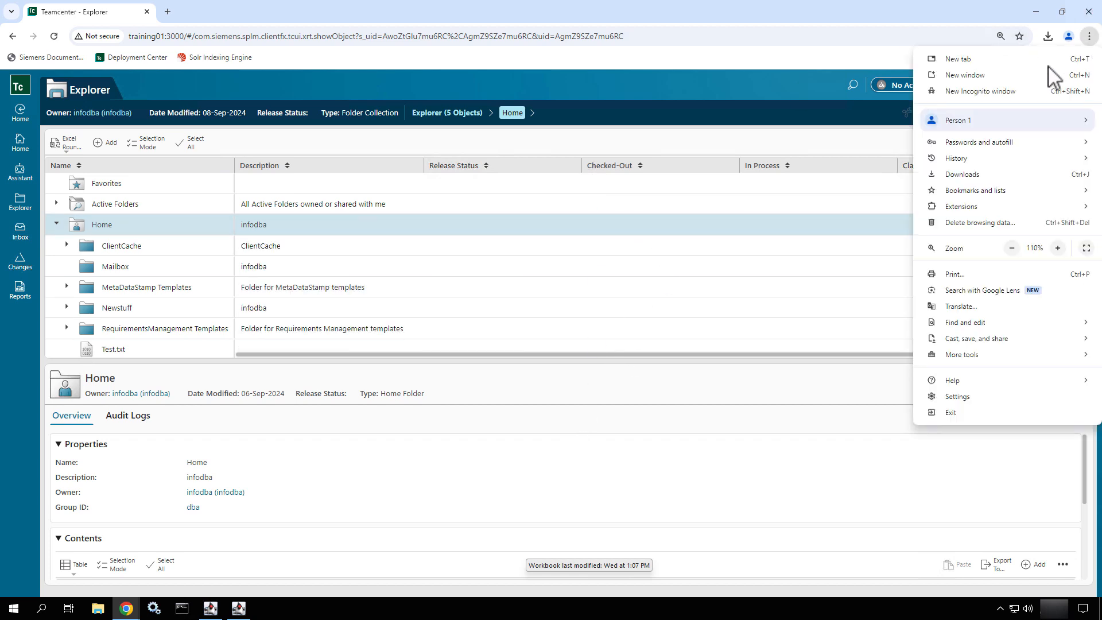
{"action": "left_click", "coordinate": [1029, 226]}
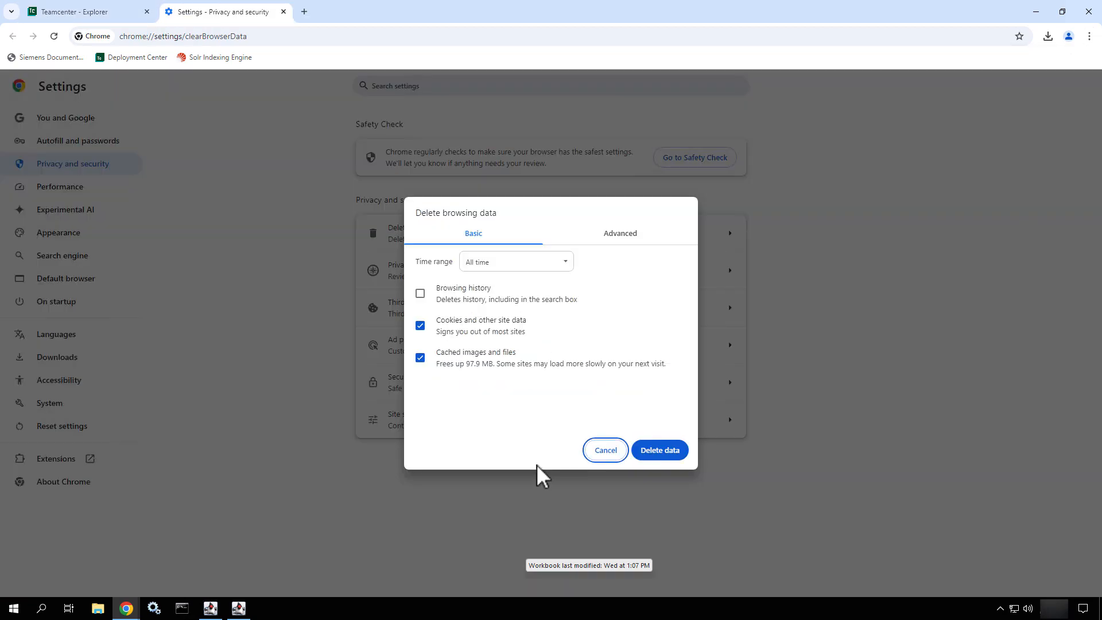
{"action": "left_click", "coordinate": [654, 456]}
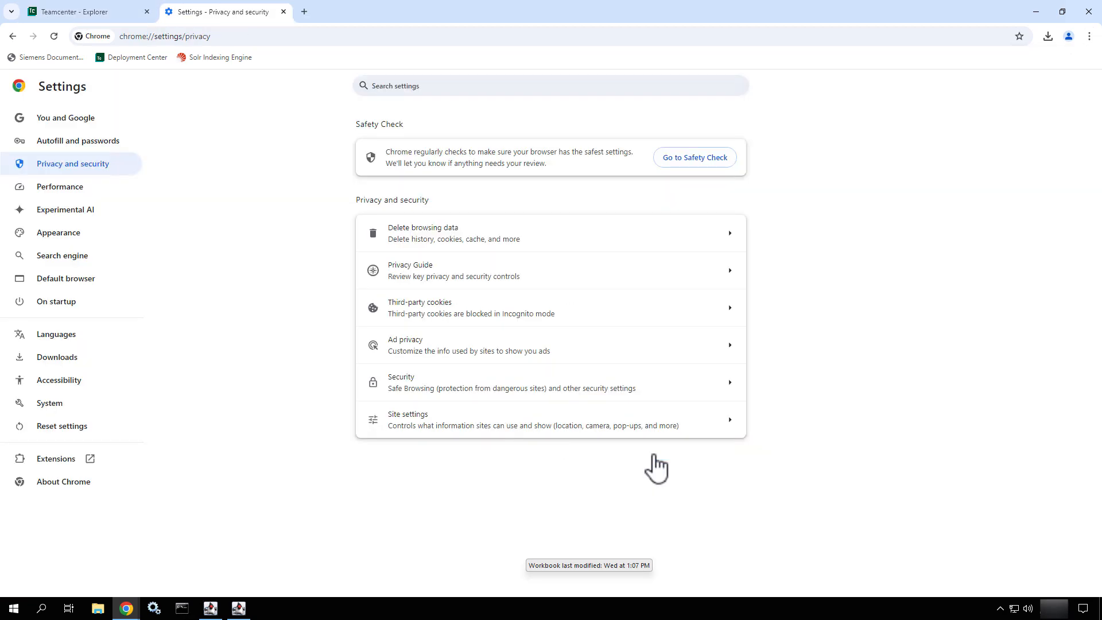
{"action": "left_click", "coordinate": [284, 12]}
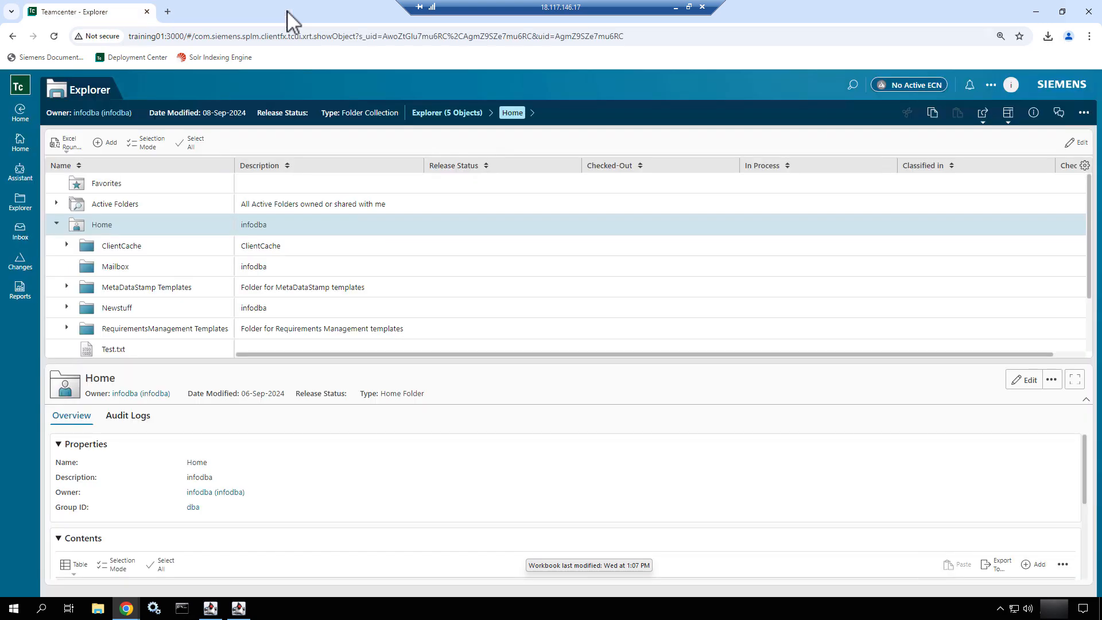
Reload the Teamcenter page and log in again with the account's user name and password.
{"action": "left_click", "coordinate": [54, 36]}
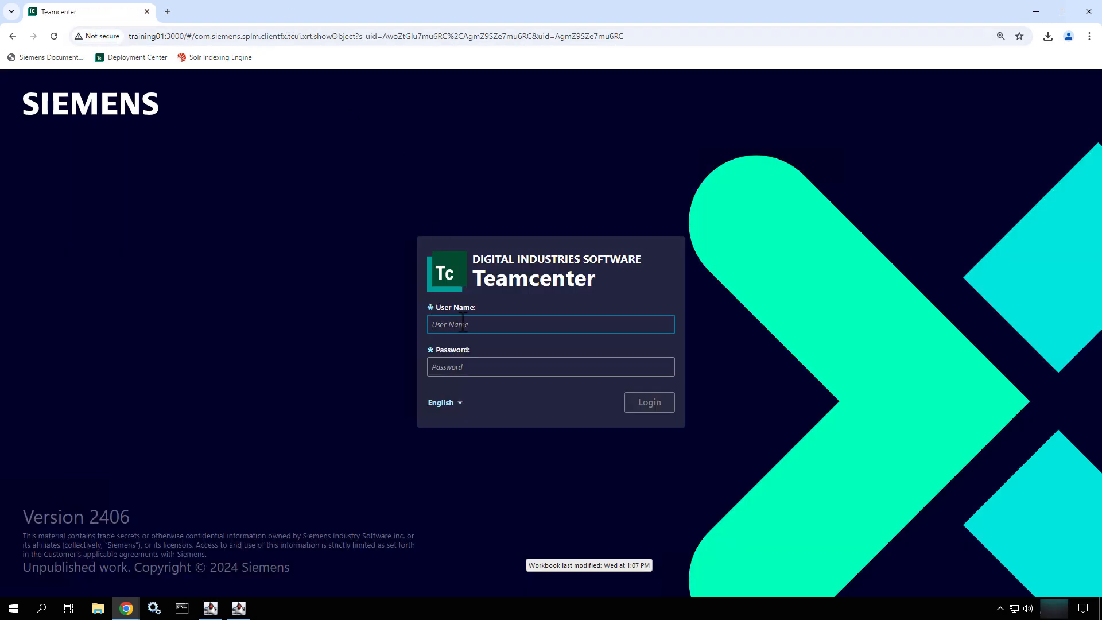
{"action": "type", "text": "infodba"}
{"action": "key", "text": "Tab"}
{"action": "type", "text": "infodba"}
{"action": "key", "text": "Return"}
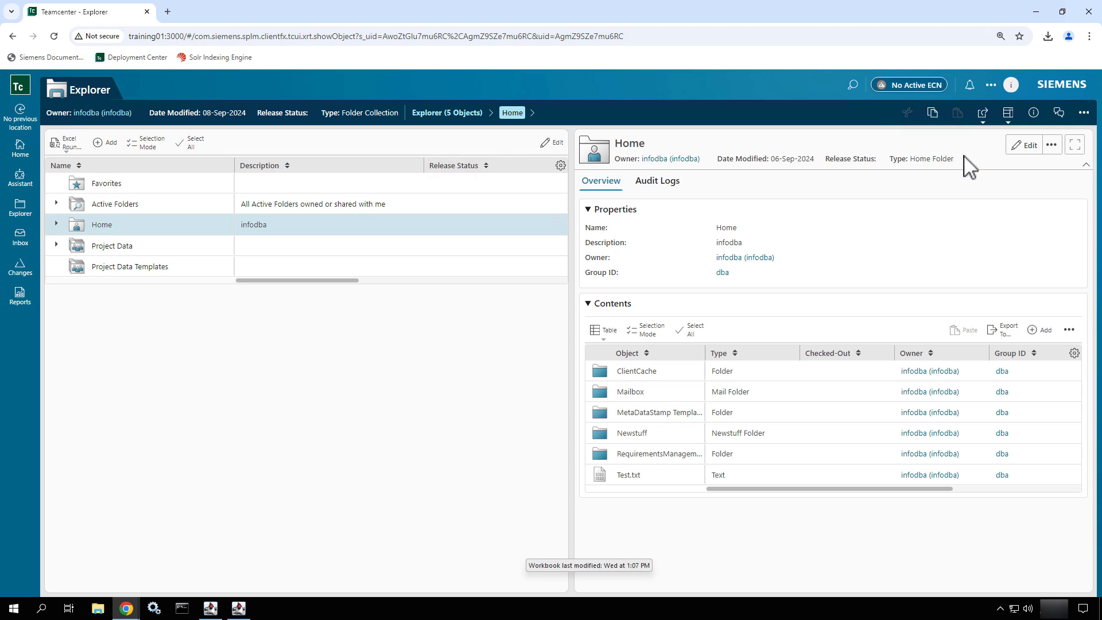
Examine the additional commands for the Home folder and the overall Explorer command groups, and close them without choosing any.
{"action": "left_click", "coordinate": [1052, 146]}
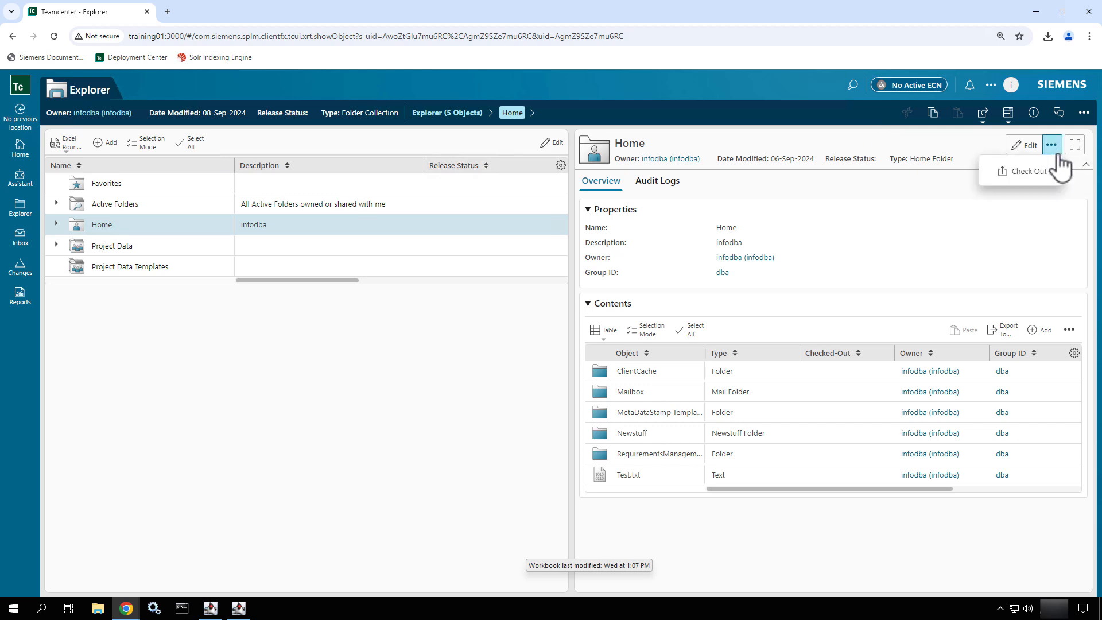
{"action": "left_click", "coordinate": [1057, 153]}
{"action": "left_click", "coordinate": [1086, 118]}
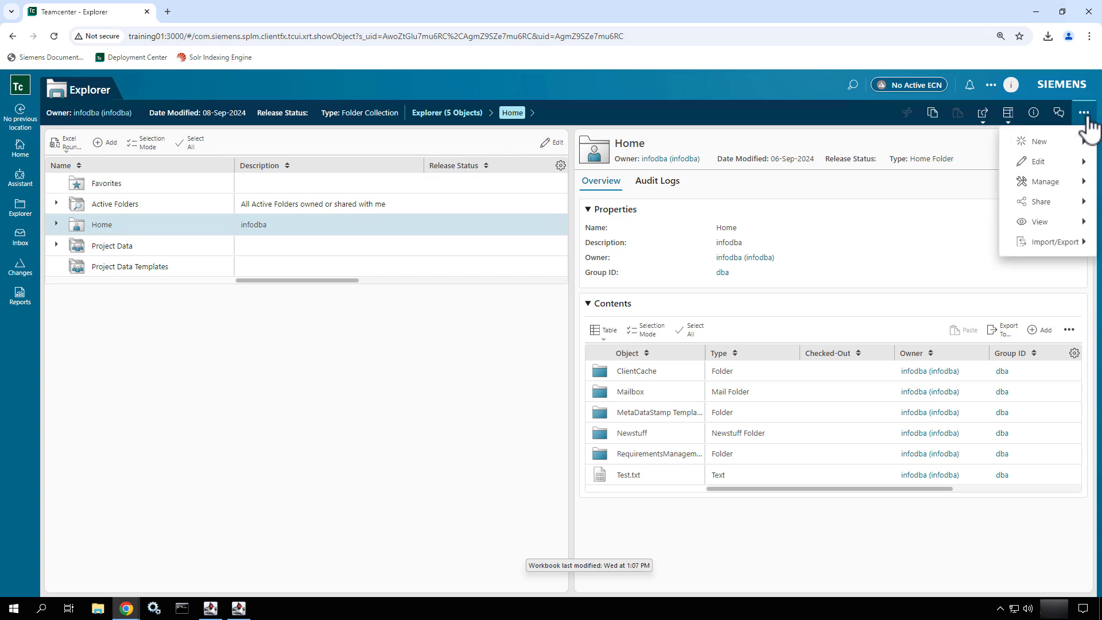
{"action": "left_click", "coordinate": [1086, 120]}
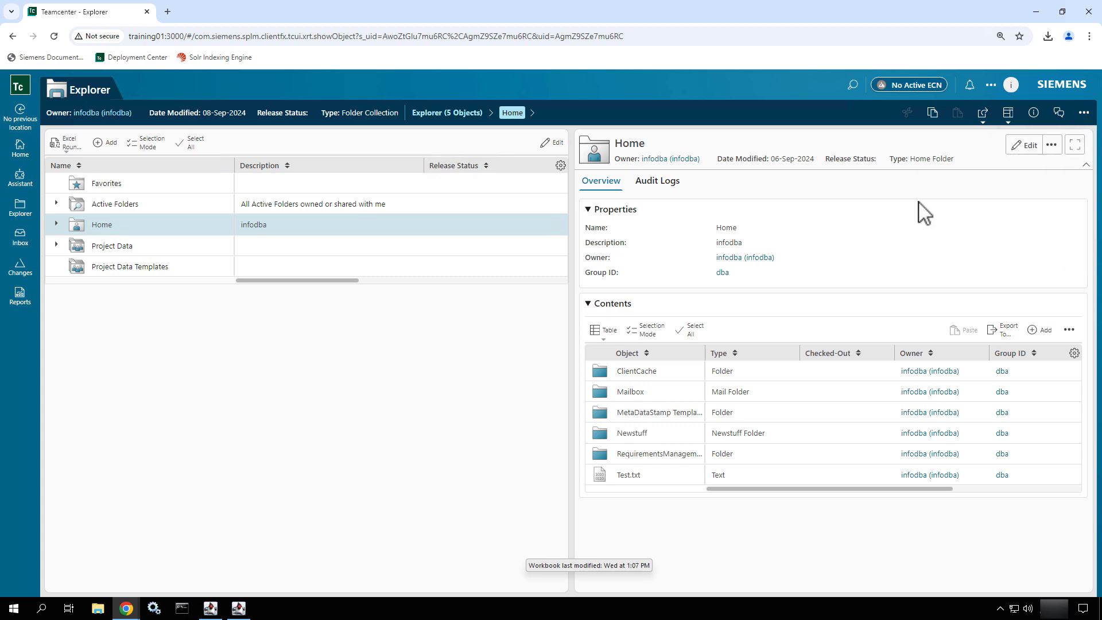